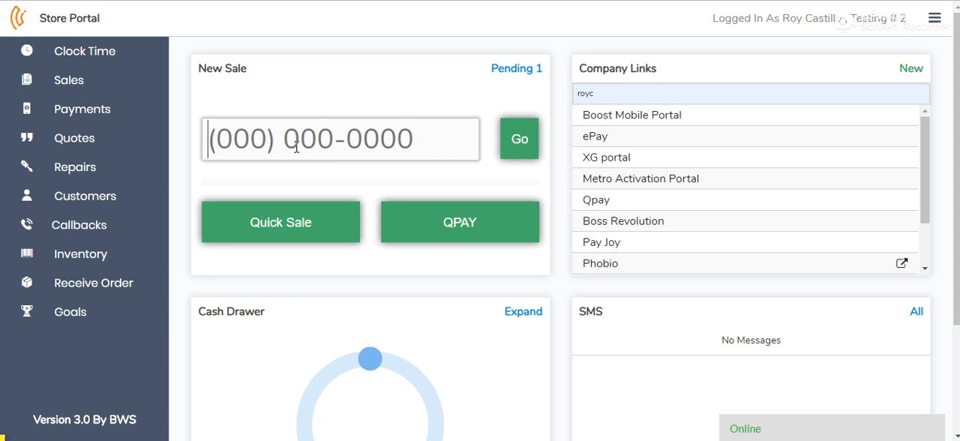
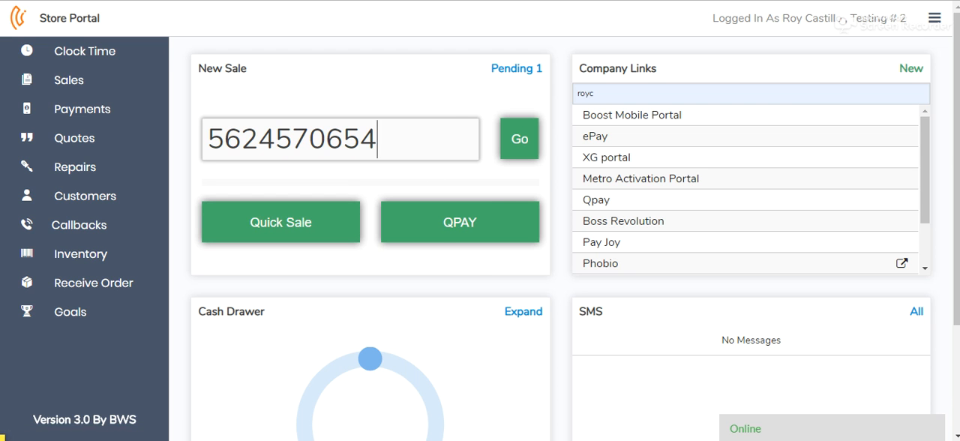
Step: Start a new sale with the customer's phone number and open the general item entry form
key("Return")
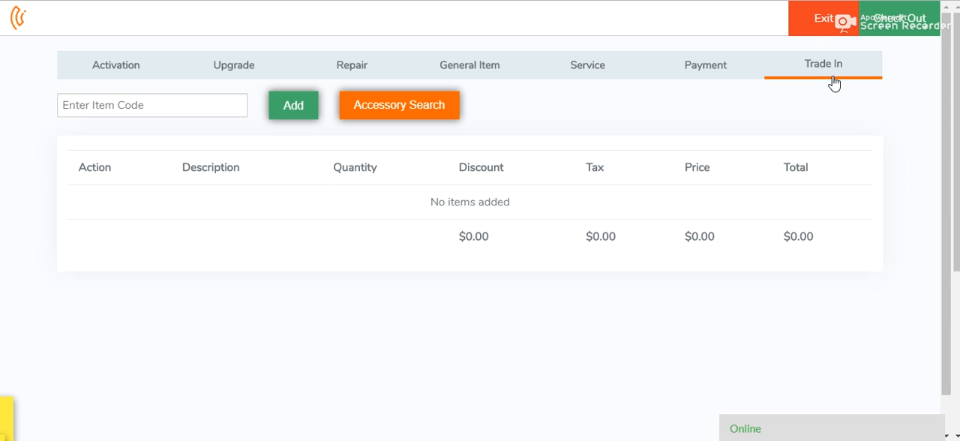
left_click(489, 72)
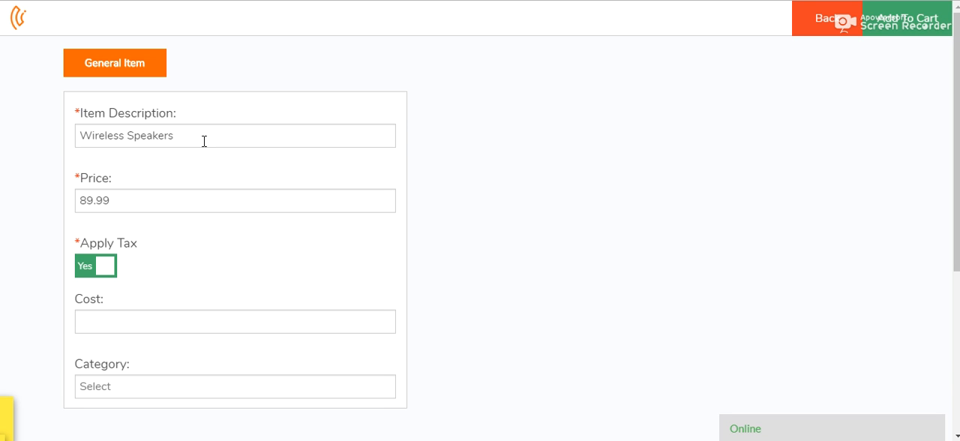
Step: Review the item description and price entered for the general item
left_click_drag(204, 139, 65, 150)
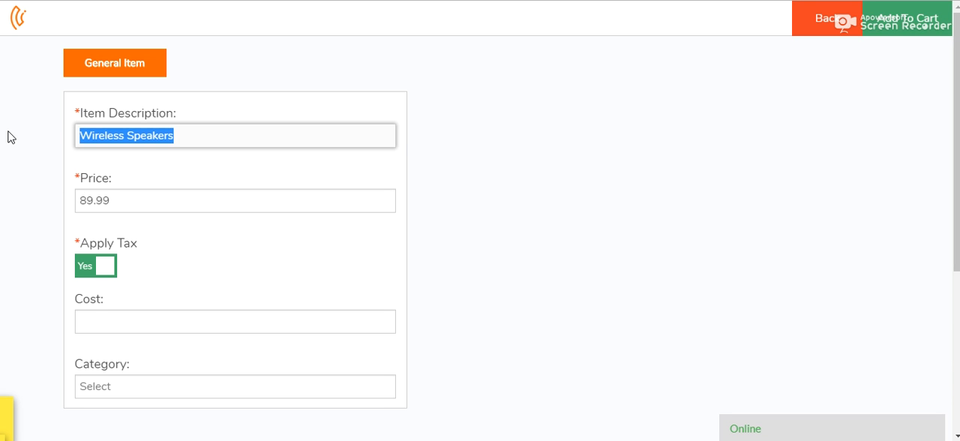
left_click(205, 80)
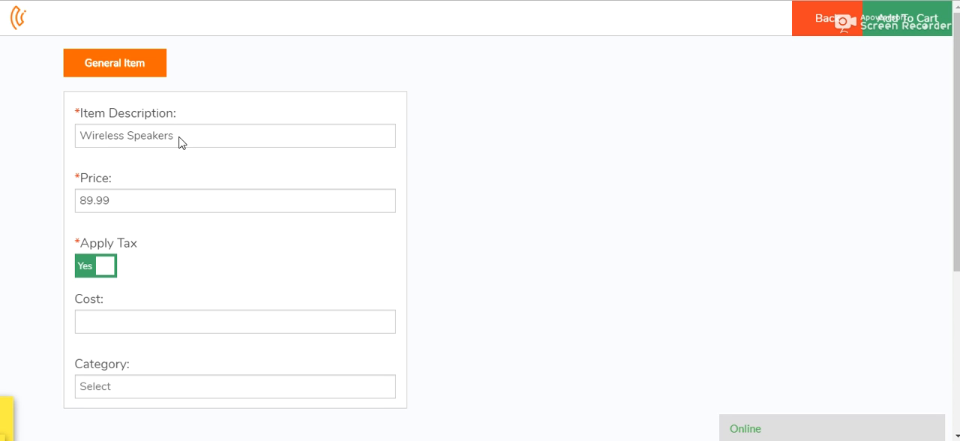
triple_click(108, 130)
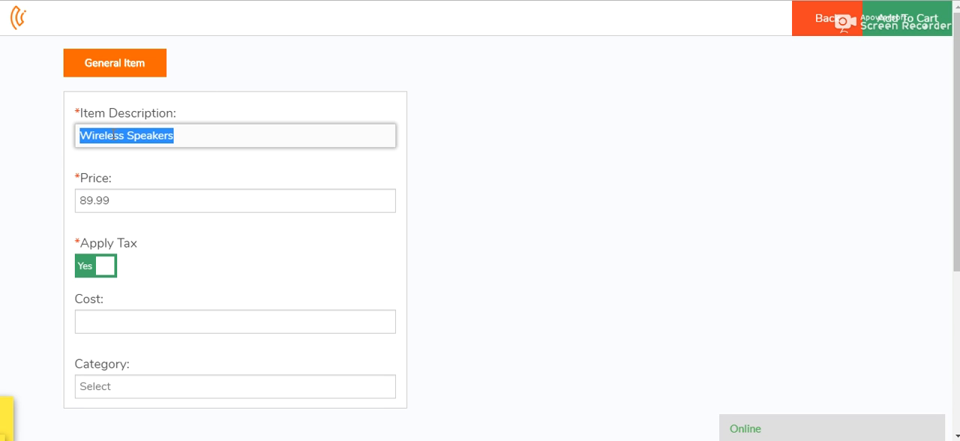
left_click(114, 137)
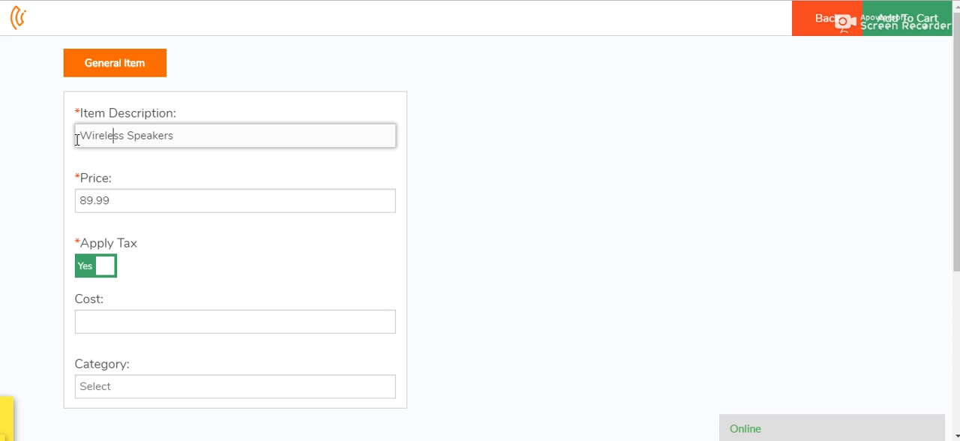
left_click(267, 136)
left_click_drag(133, 200, 49, 207)
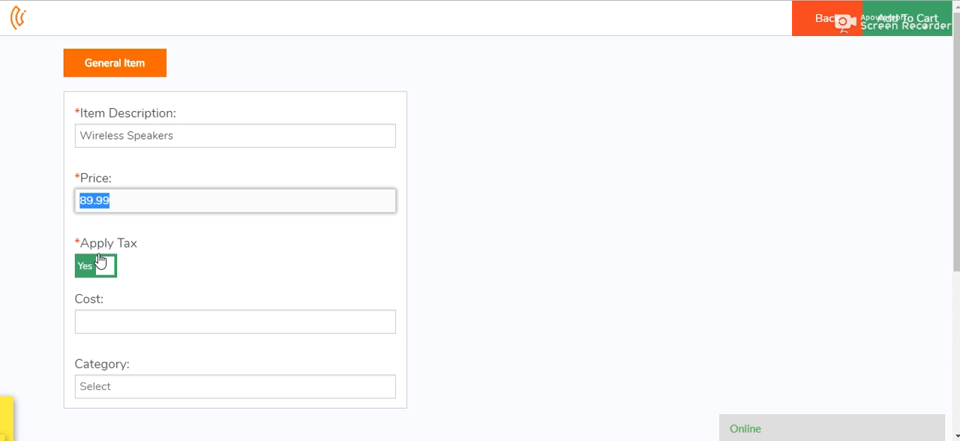
Step: Set the general item's cost to 59.99
left_click(113, 324)
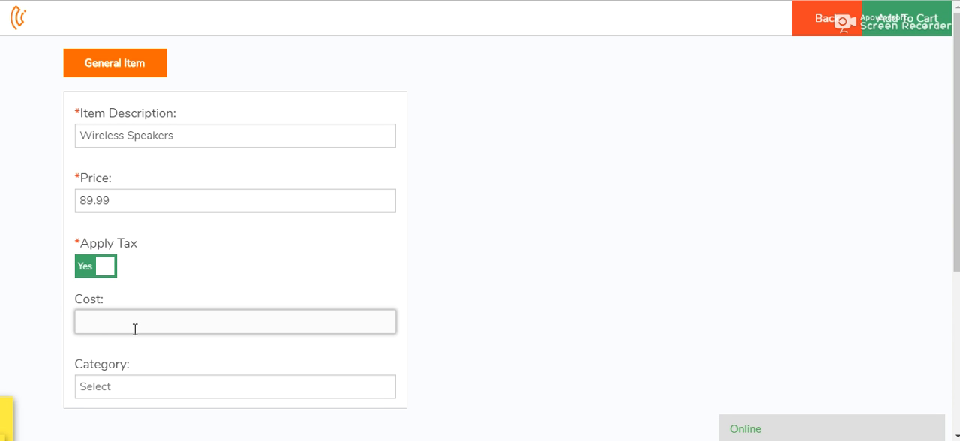
type("59.99")
left_click(159, 285)
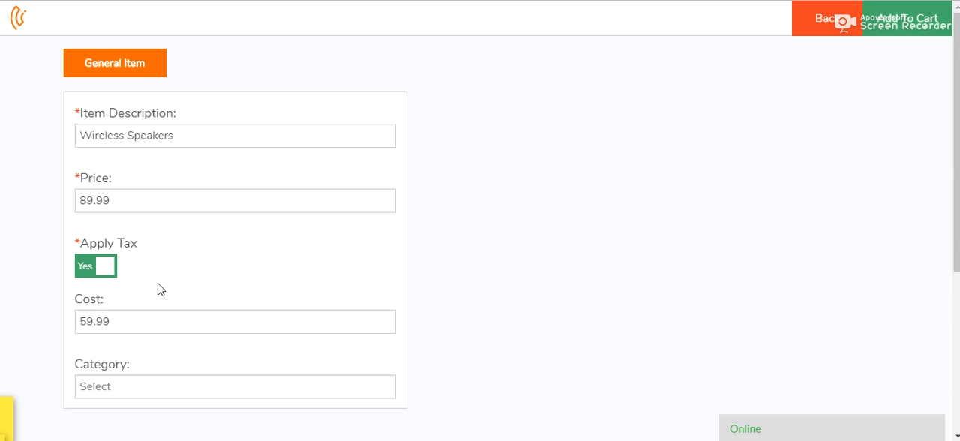
Step: Assign the Accessory category to the Wireless Speakers item and add it to the cart
left_click(150, 389)
scroll(683, 220, "down", 5)
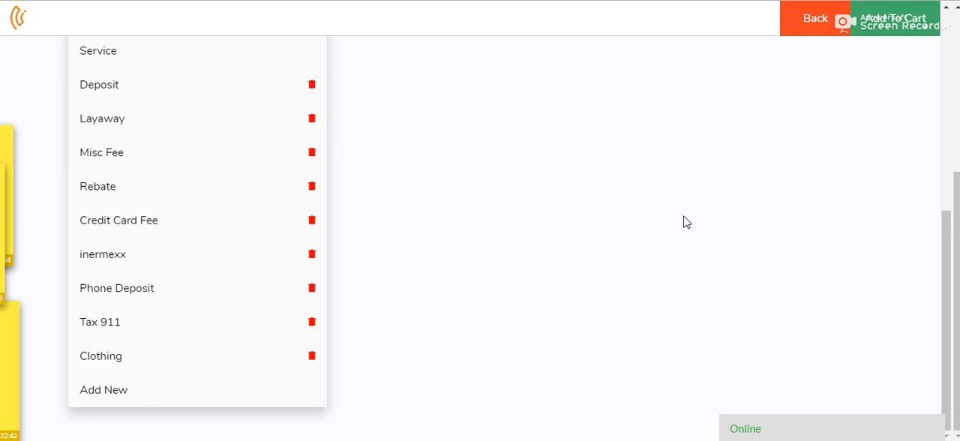
scroll(105, 225, "up", 3)
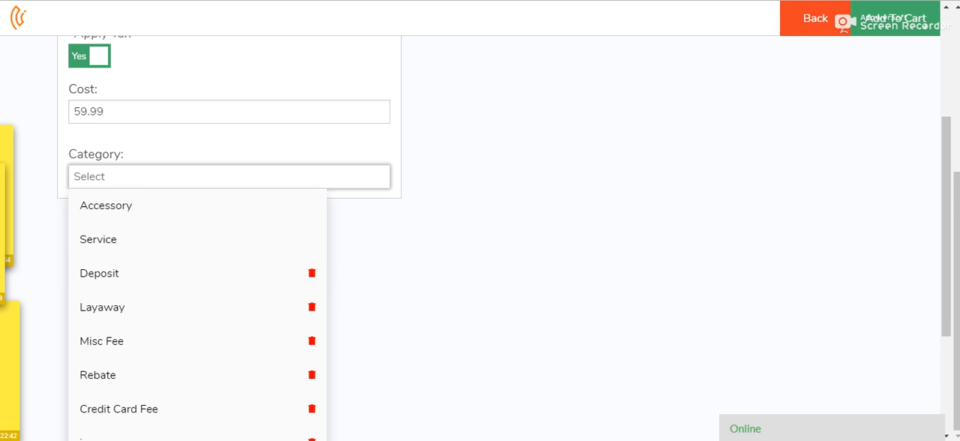
scroll(363, 36, "down", 1)
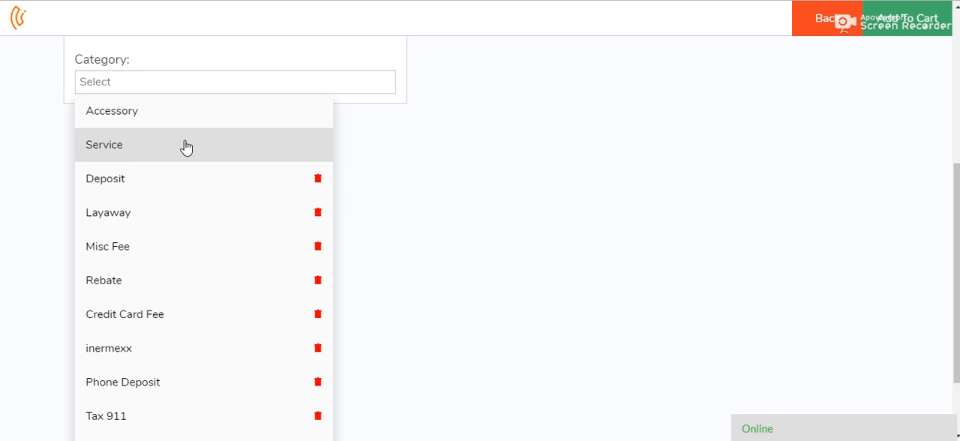
left_click(158, 116)
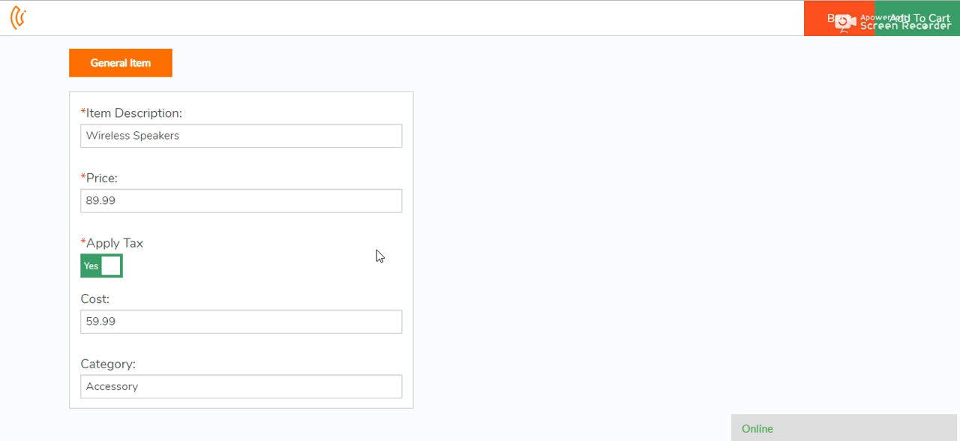
left_click(931, 24)
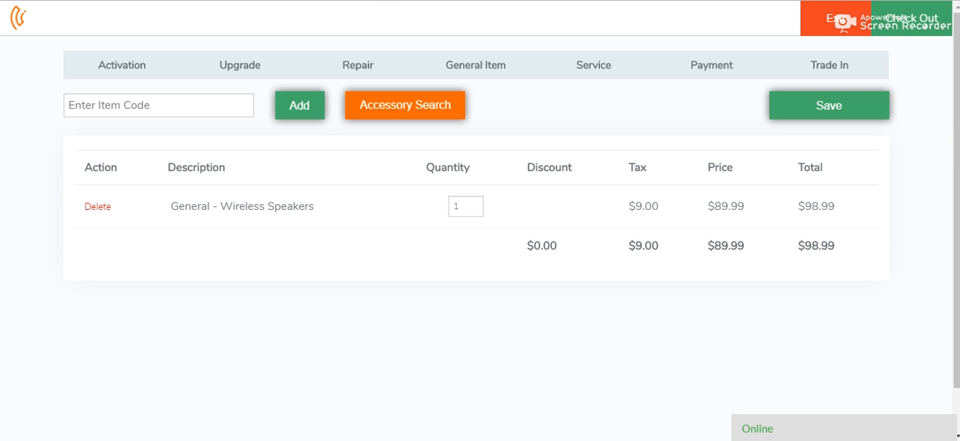
Step: Examine the cart's item row and its description, quantity, discount, tax, price and total columns
left_click_drag(67, 183, 829, 234)
left_click(138, 312)
double_click(187, 165)
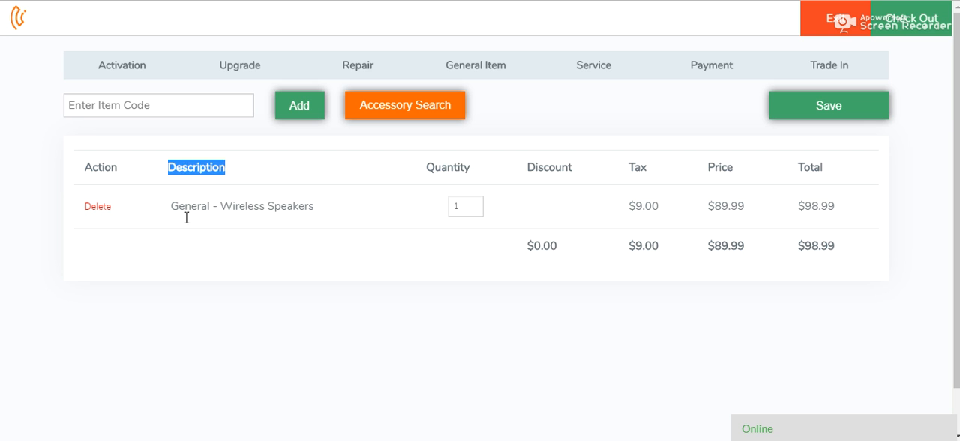
left_click(448, 166)
double_click(449, 166)
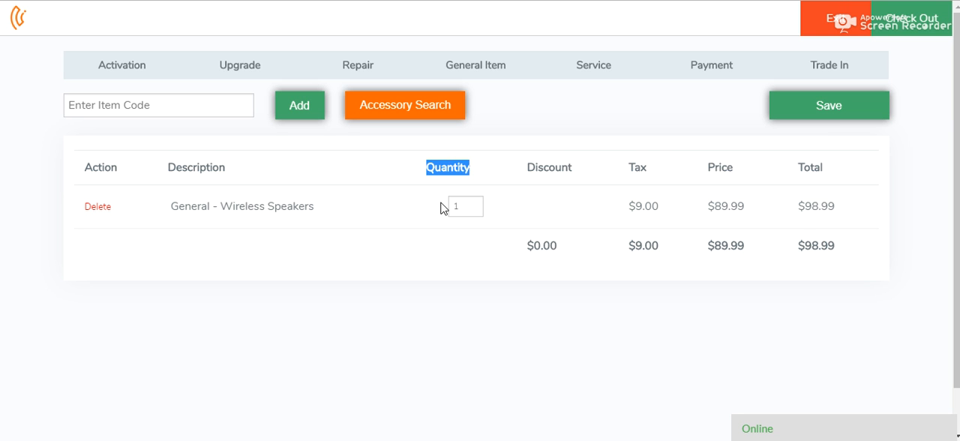
double_click(540, 168)
double_click(636, 166)
left_click(724, 161)
double_click(721, 165)
double_click(813, 167)
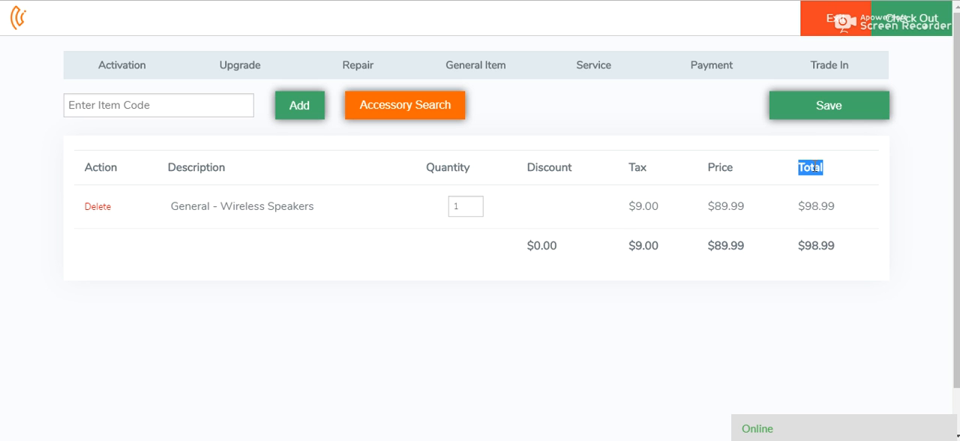
Step: Check out the cart with a cash payment of 100 and complete the sale
left_click(922, 26)
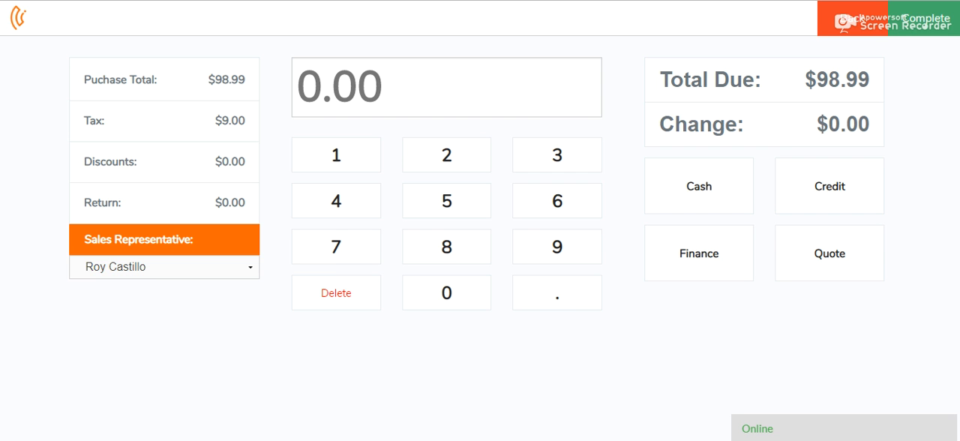
left_click(463, 256)
left_click(573, 262)
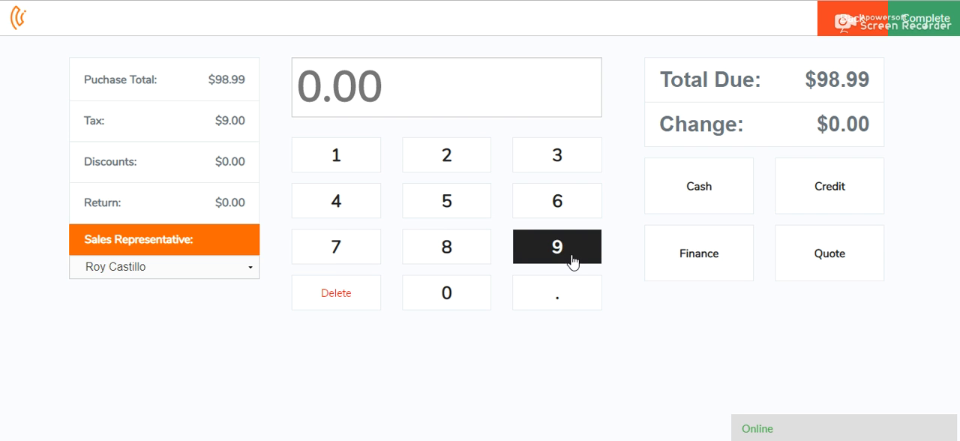
left_click(359, 153)
left_click(449, 291)
left_click(448, 291)
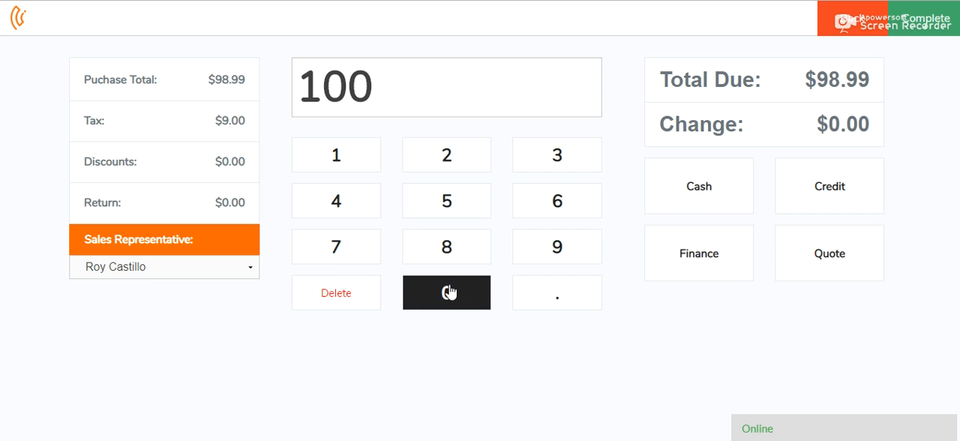
left_click(701, 205)
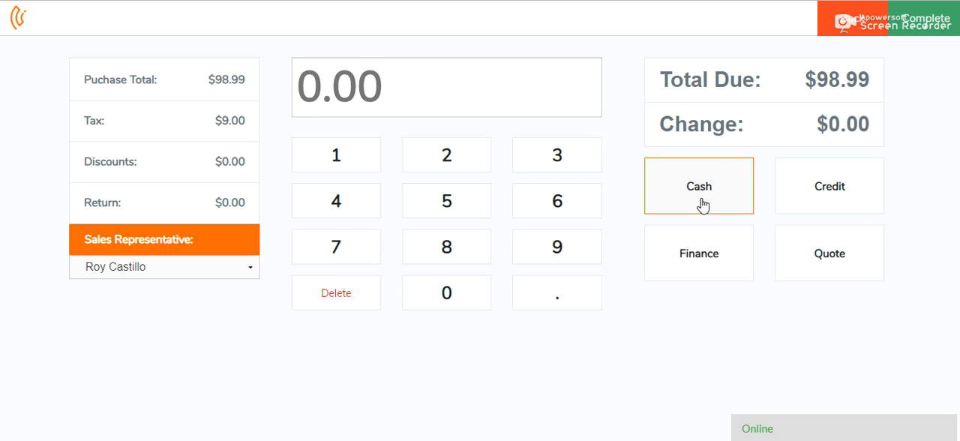
left_click(929, 29)
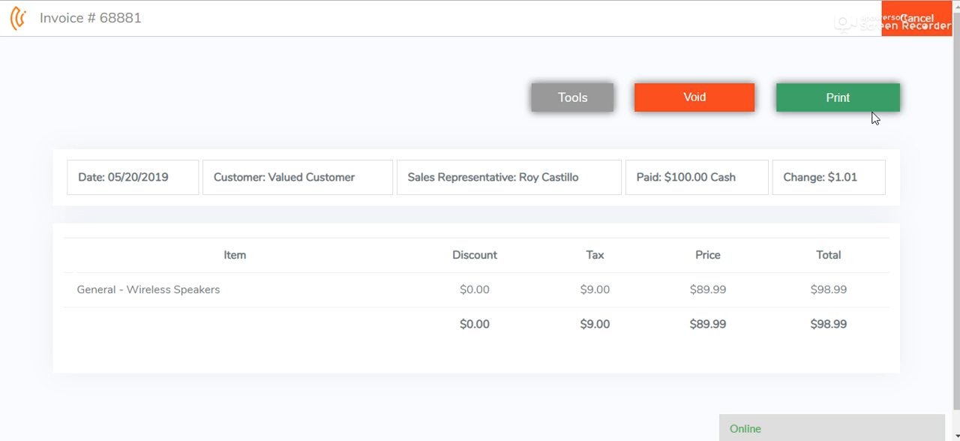
Step: Look through the invoice's receipt printing options and its additional invoice tools
left_click(855, 104)
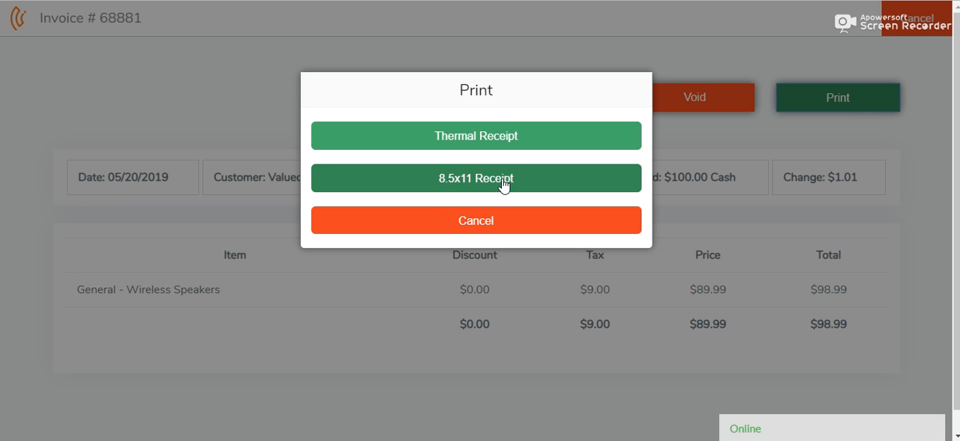
left_click(567, 47)
left_click(552, 102)
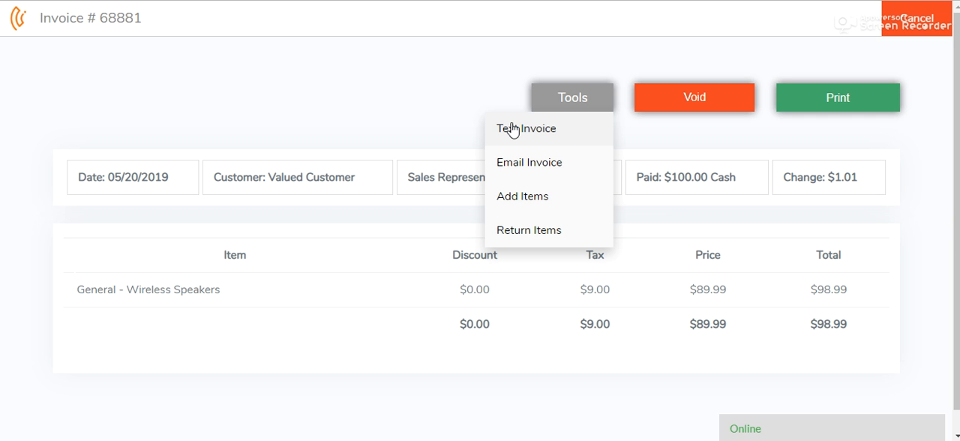
left_click(321, 88)
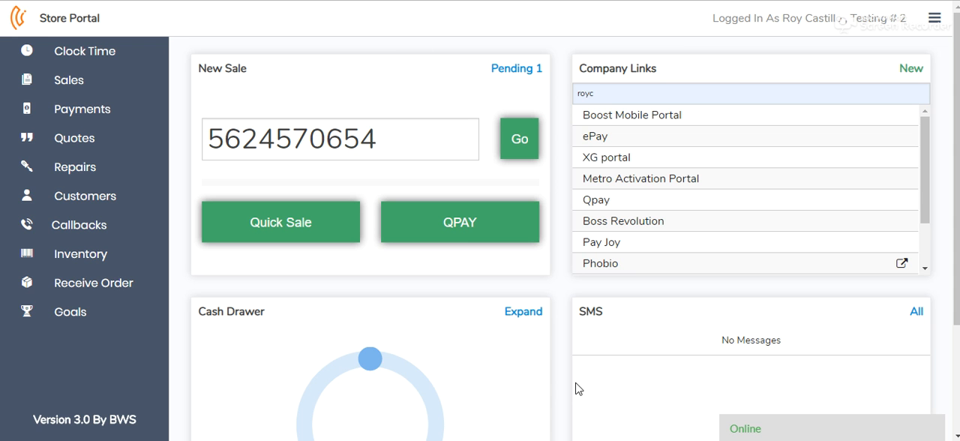
Step: Open the live support chat and write the message "i need help"
left_click(784, 433)
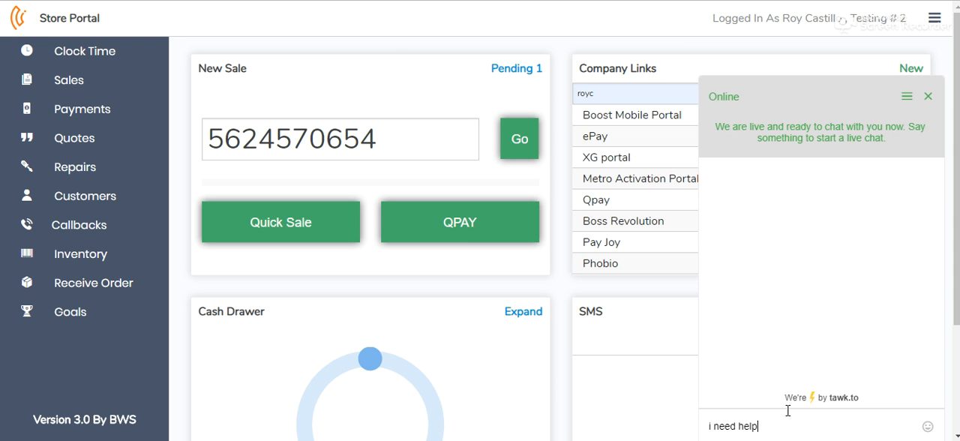